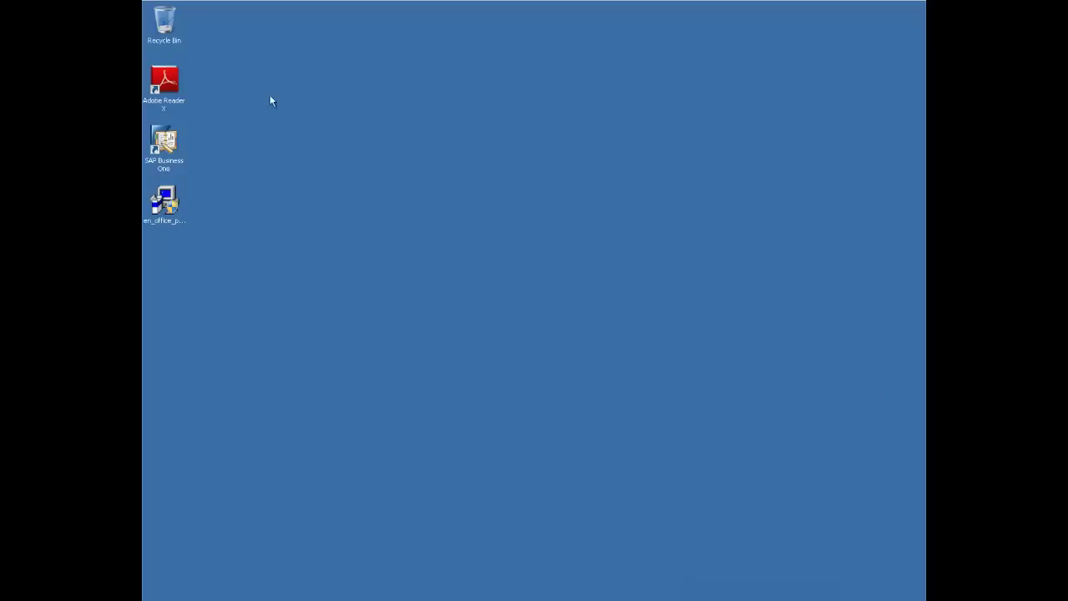
Launch SAP Business One and log in to OEC Computers with the user ID and password
double_click(166, 140)
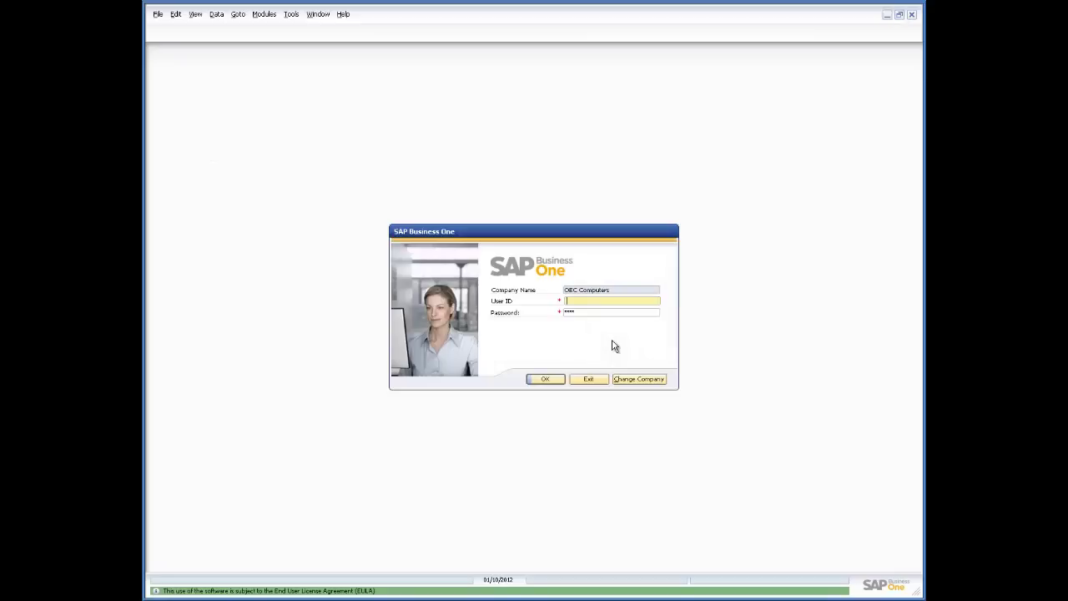
text(manager)
key(Tab)
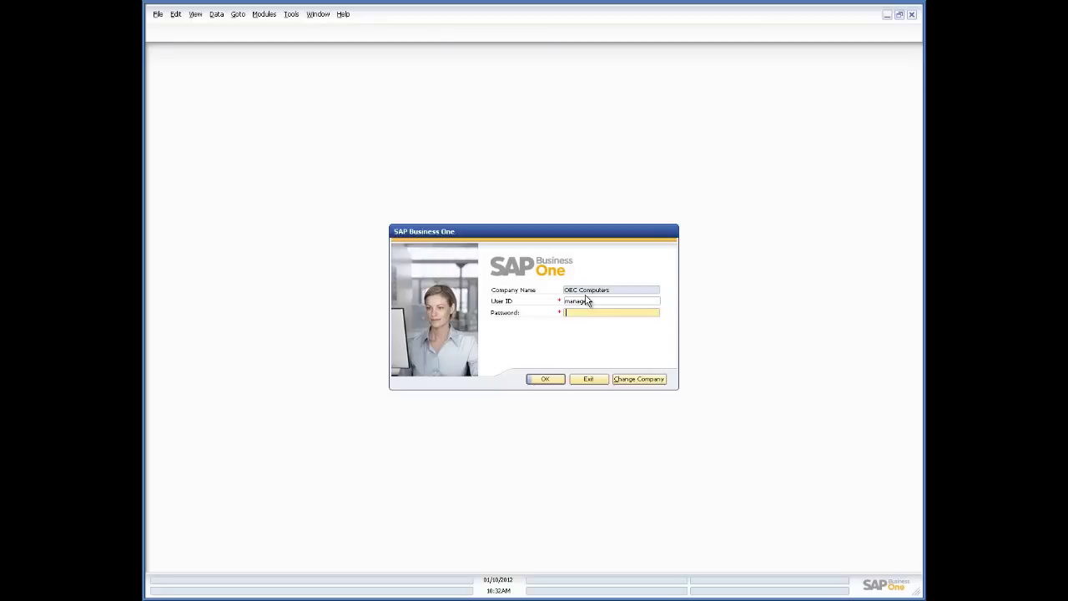
text(manager)
key(Return)
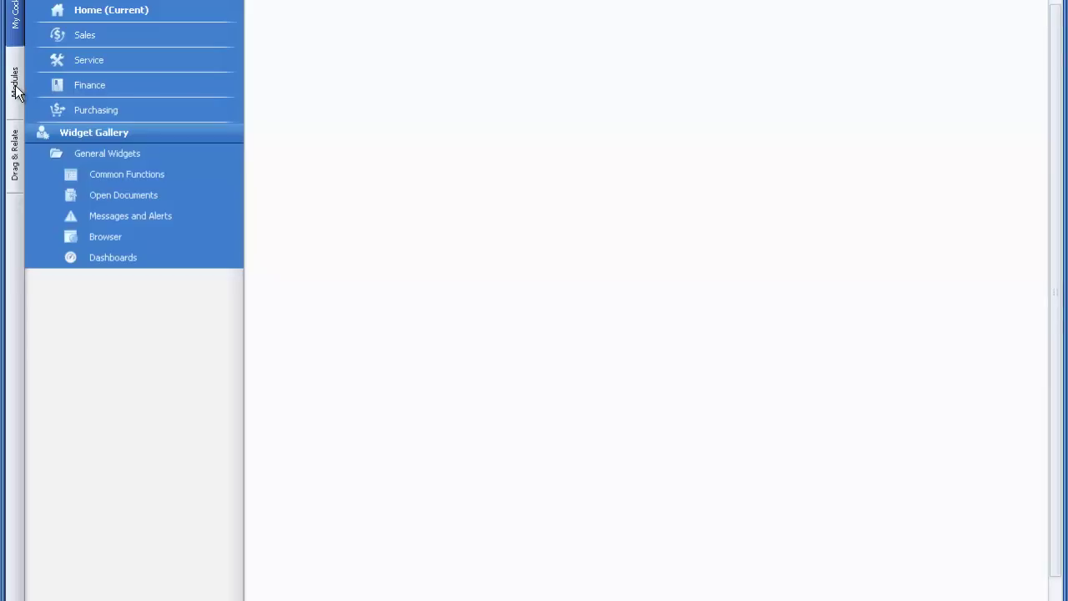
In the Modules list, expand Administration with its System Initialization and Data Import/Export branches
click(17, 90)
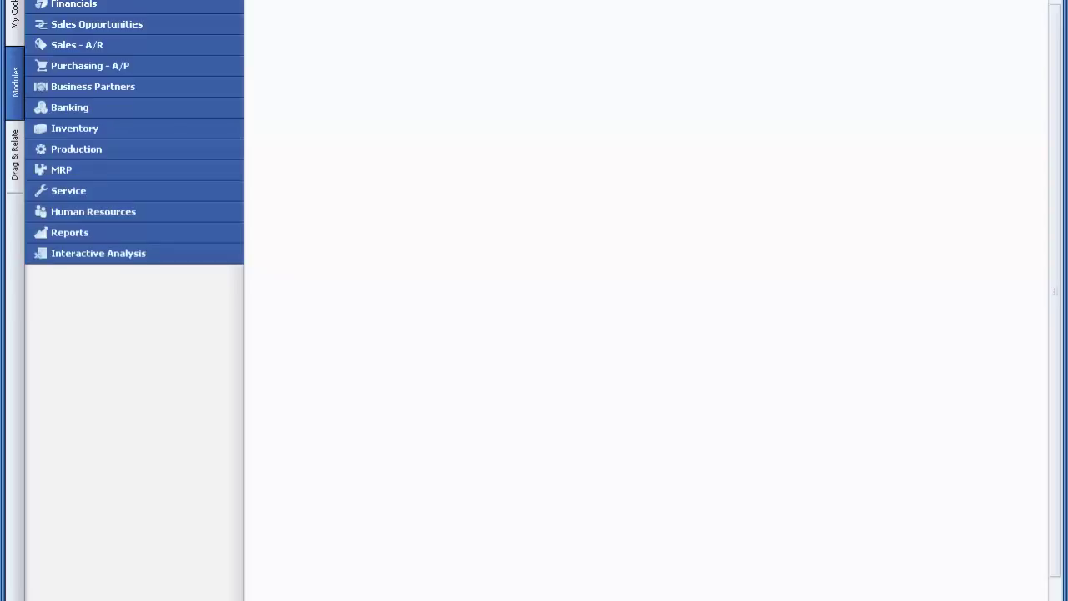
click(88, 0)
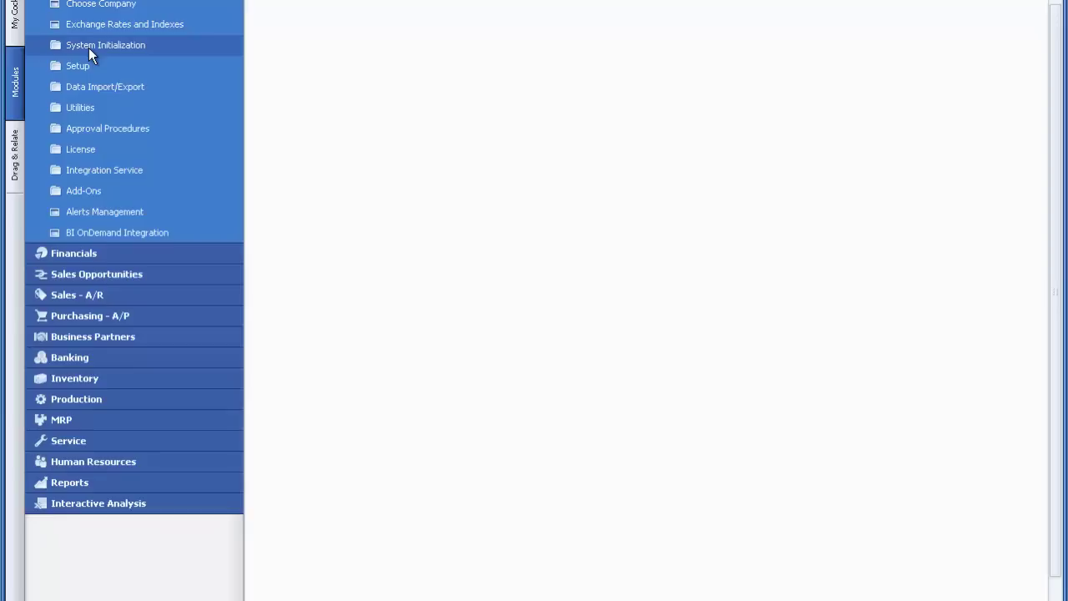
click(88, 48)
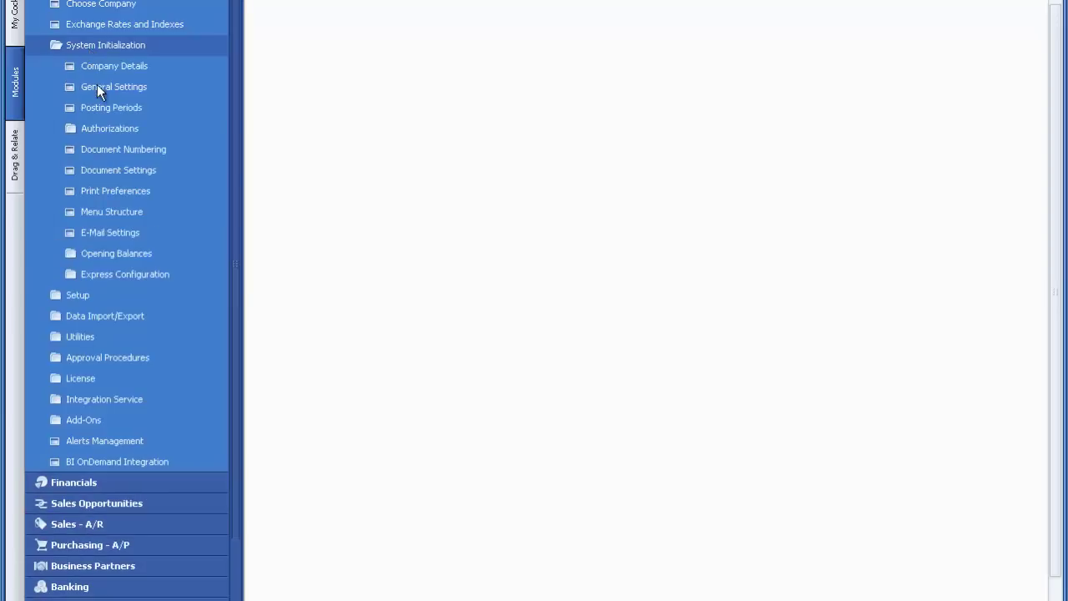
click(96, 85)
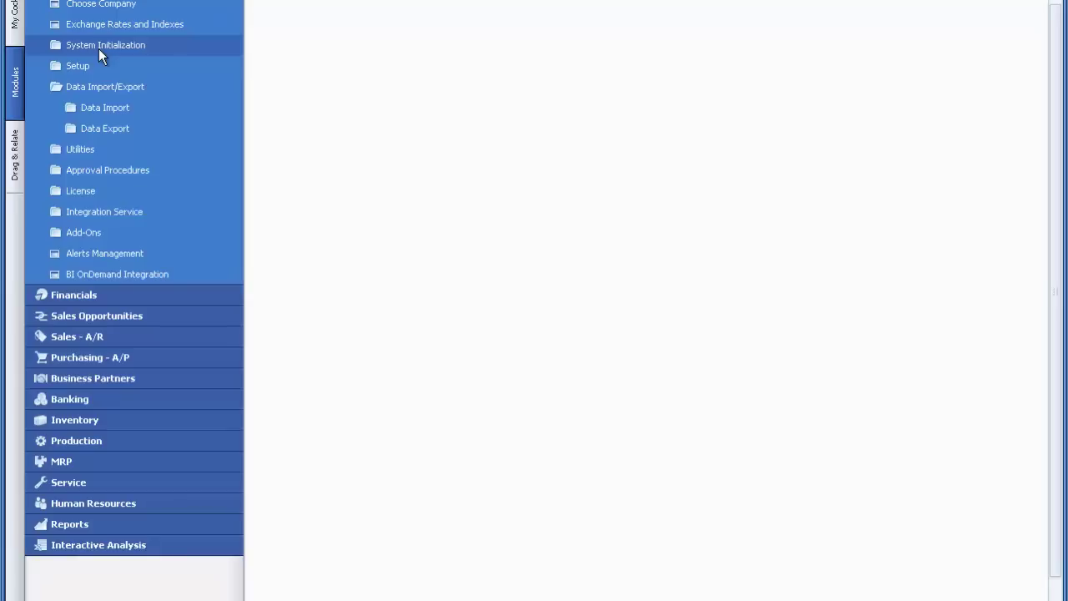
click(99, 48)
Enable Analytics Powered by SAP HANA on the General Settings Services tab and confirm with OK
click(100, 89)
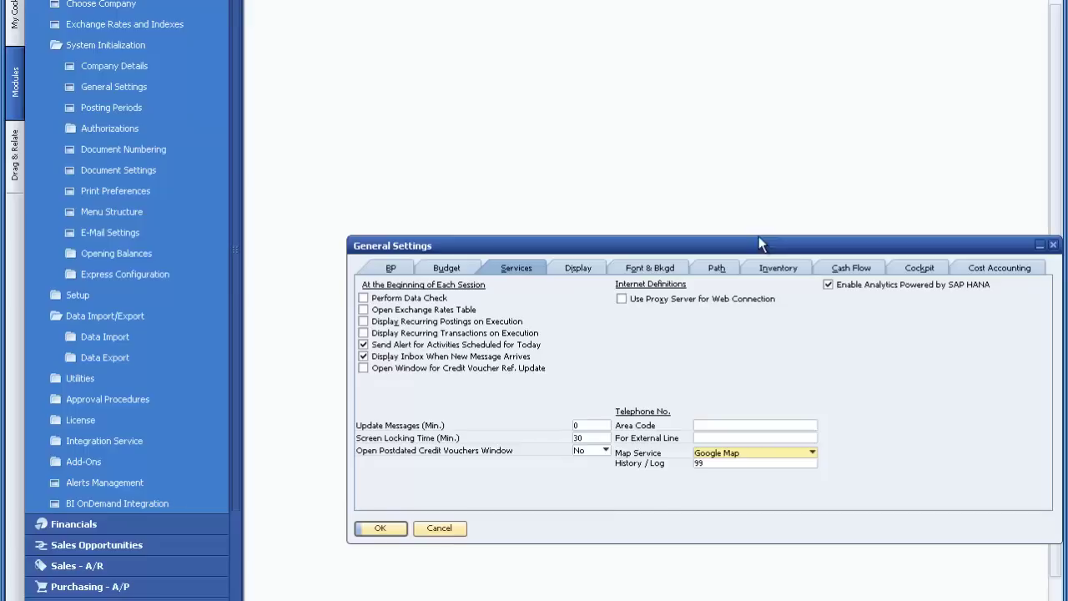
click(829, 285)
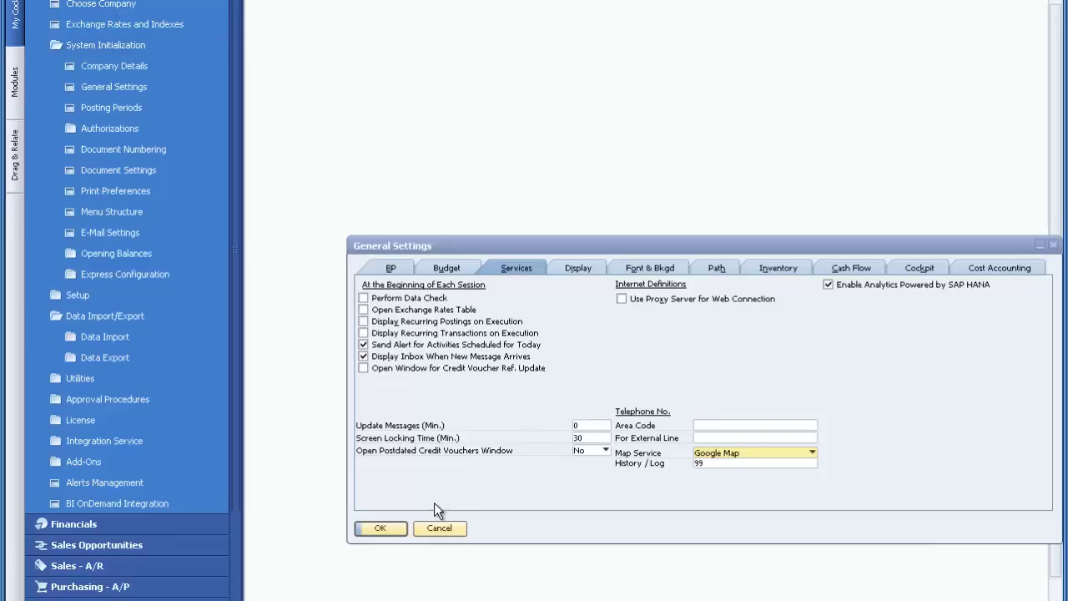
click(387, 529)
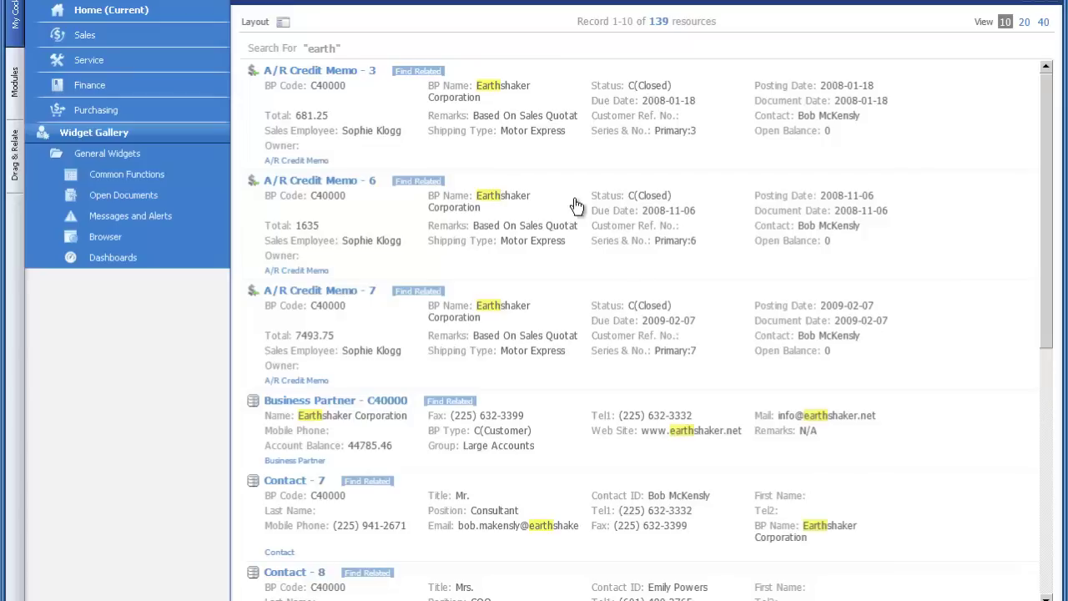
Switch the 'earth' results to the layout with the category facet panel
click(284, 25)
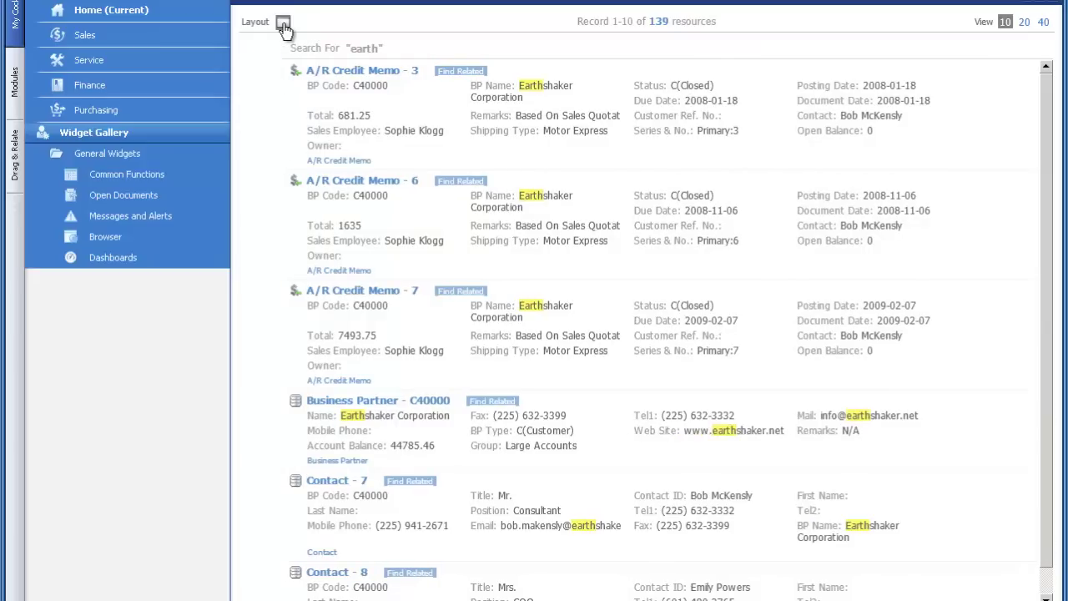
click(284, 25)
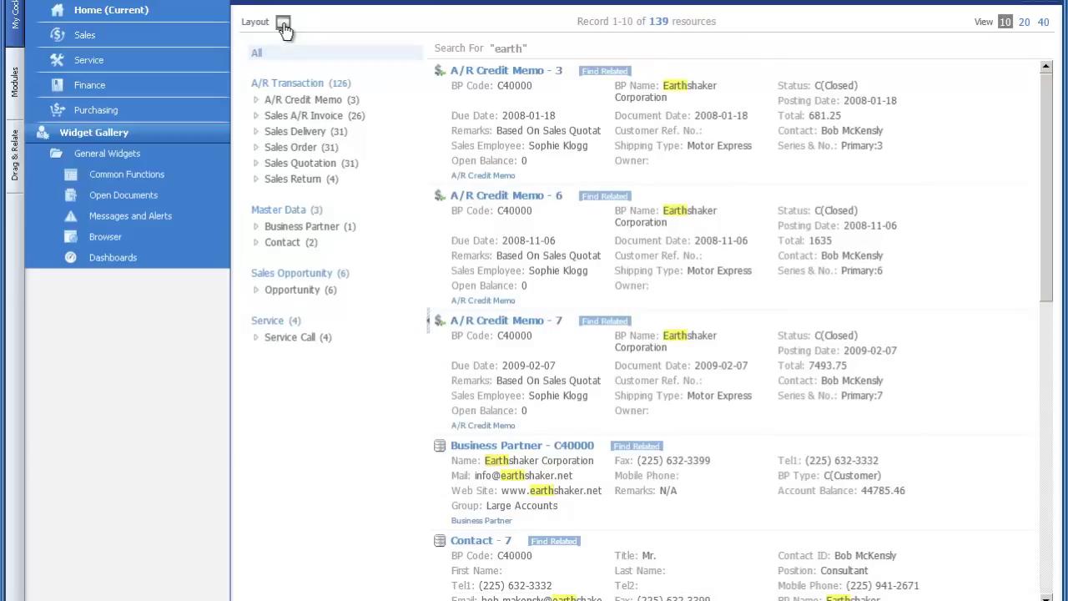
Filter to Sales Orders without Closed, then Sales Quotations without Open, leaving 28 closed quotations
click(280, 153)
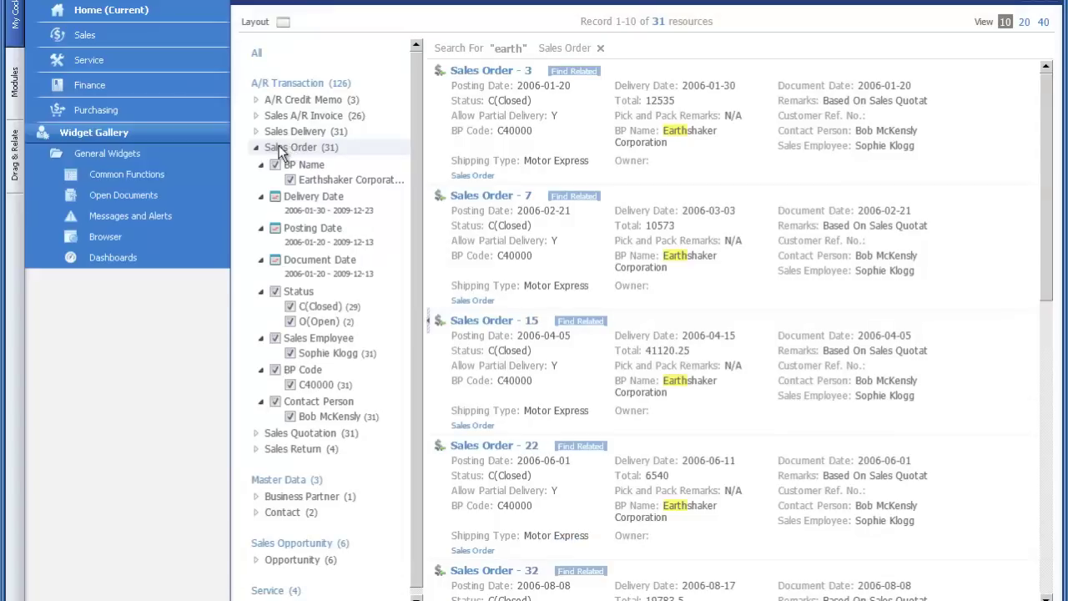
click(290, 307)
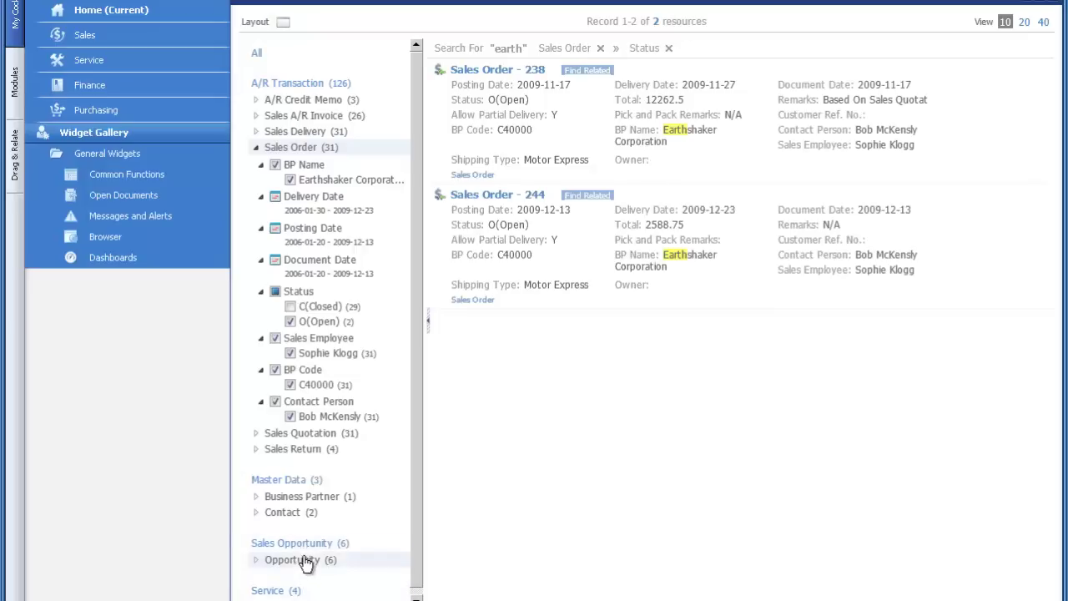
click(300, 435)
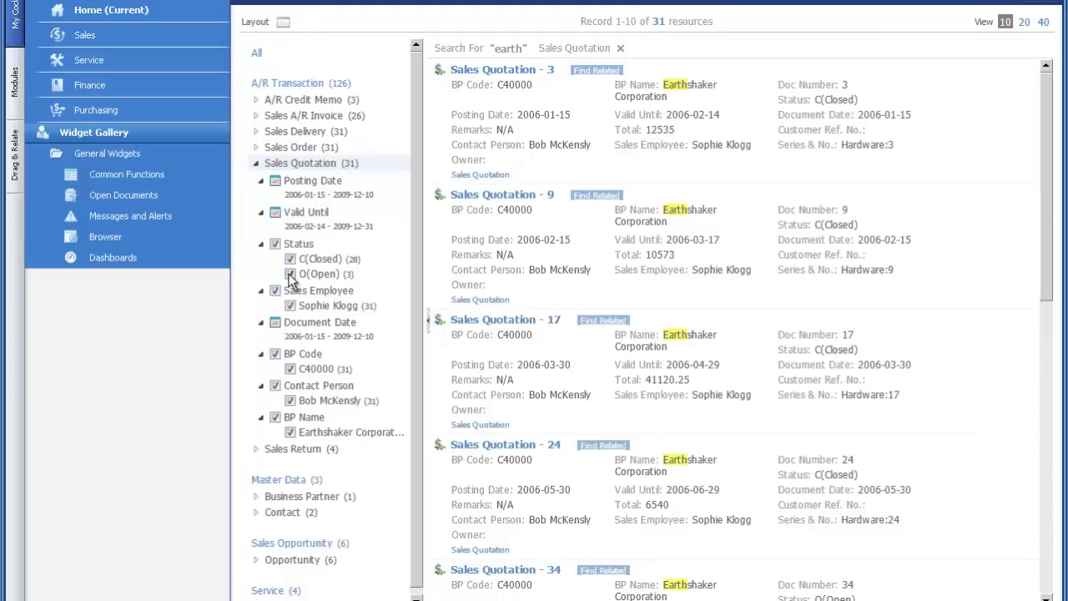
click(289, 275)
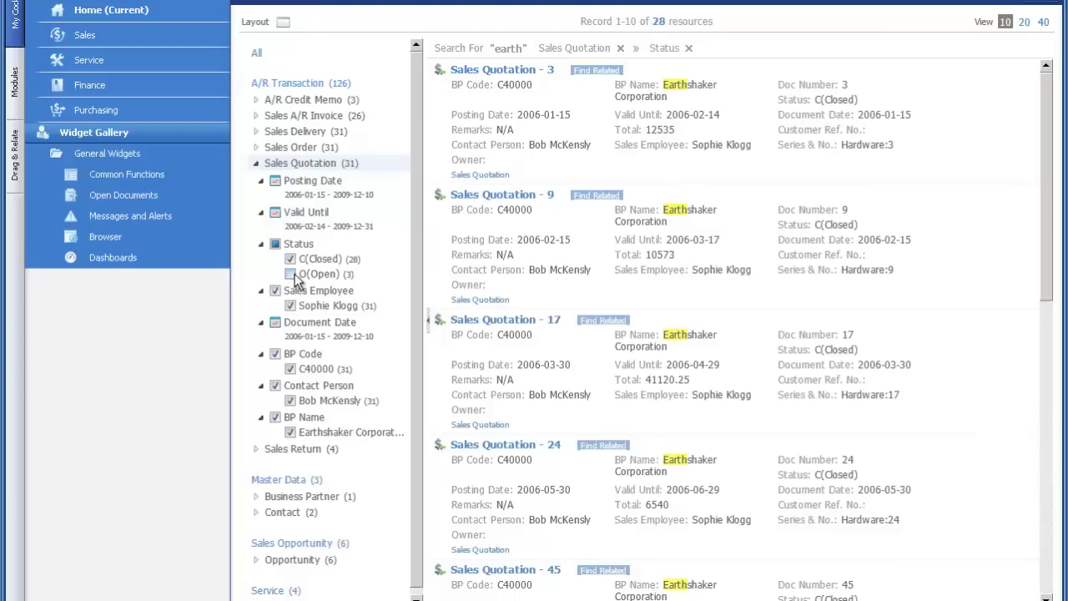
mouse_move(618, 327)
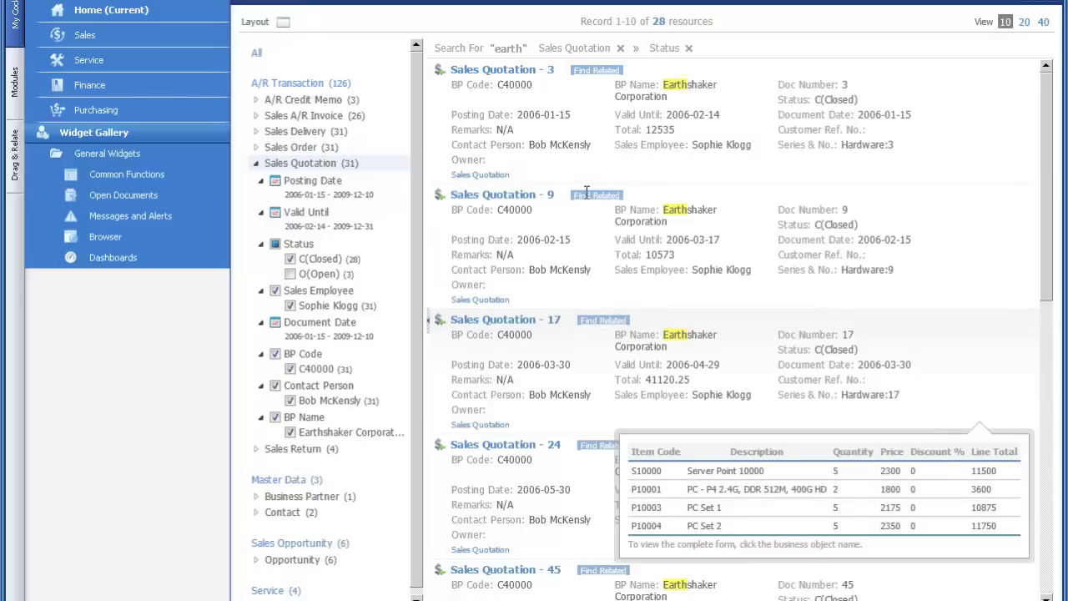
Preview Quotation 9's lines: IBM Infoprint 1222, IBM Infoprint 1226 and a PC, totalling 10573
mouse_move(588, 197)
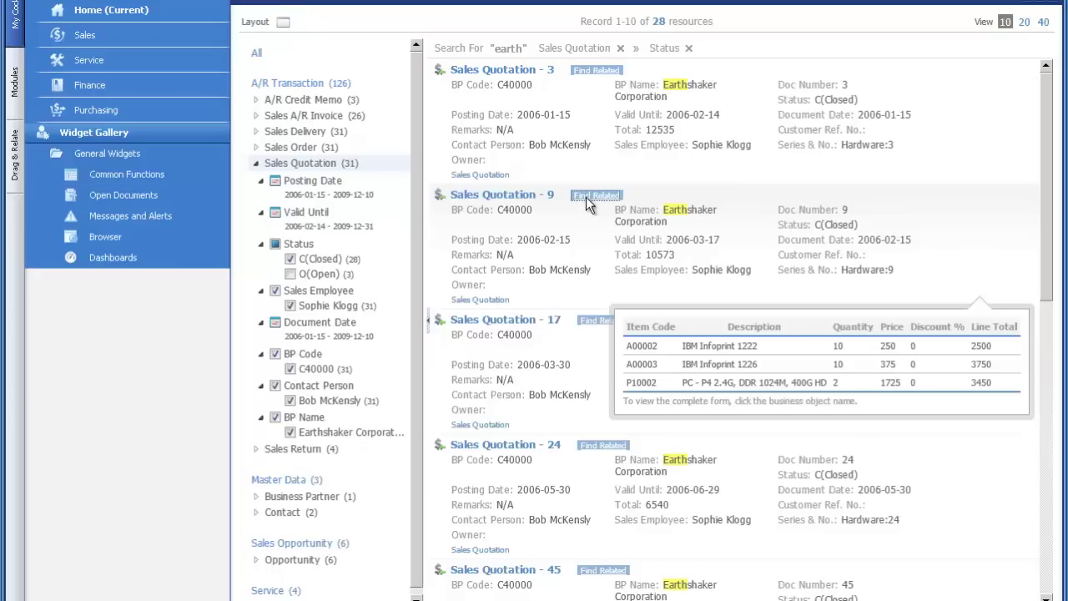
Find objects related to Sales Quotation 9: items A00002, A00003, P10002, a business partner and contact
click(586, 197)
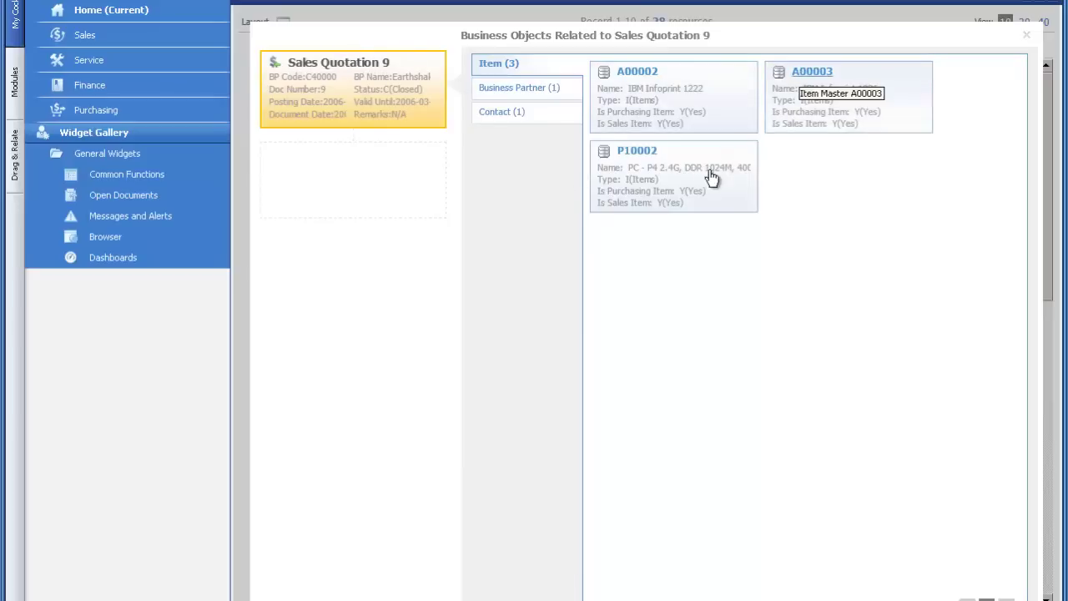
Open the Sales Quotation 9 form and show its relationship map through Sales Order 7 to Incoming Payment 6
click(365, 64)
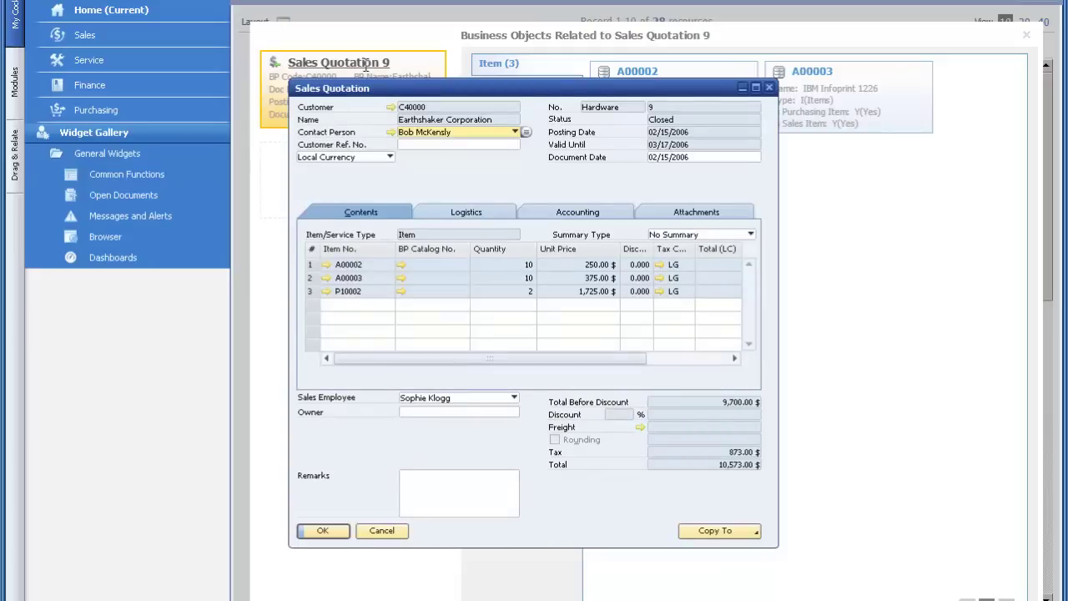
right_click(589, 507)
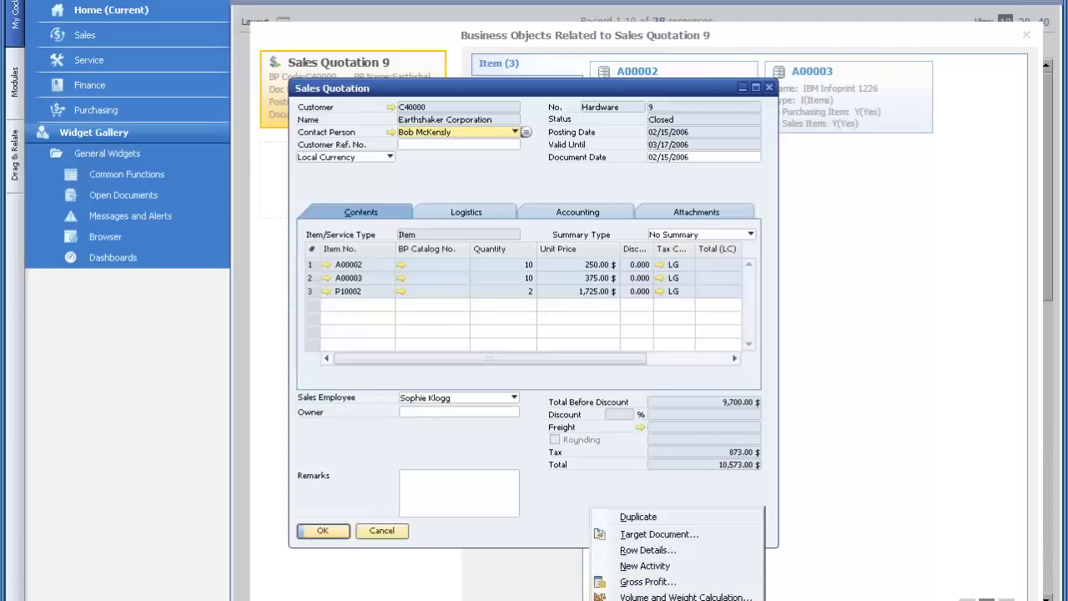
click(655, 600)
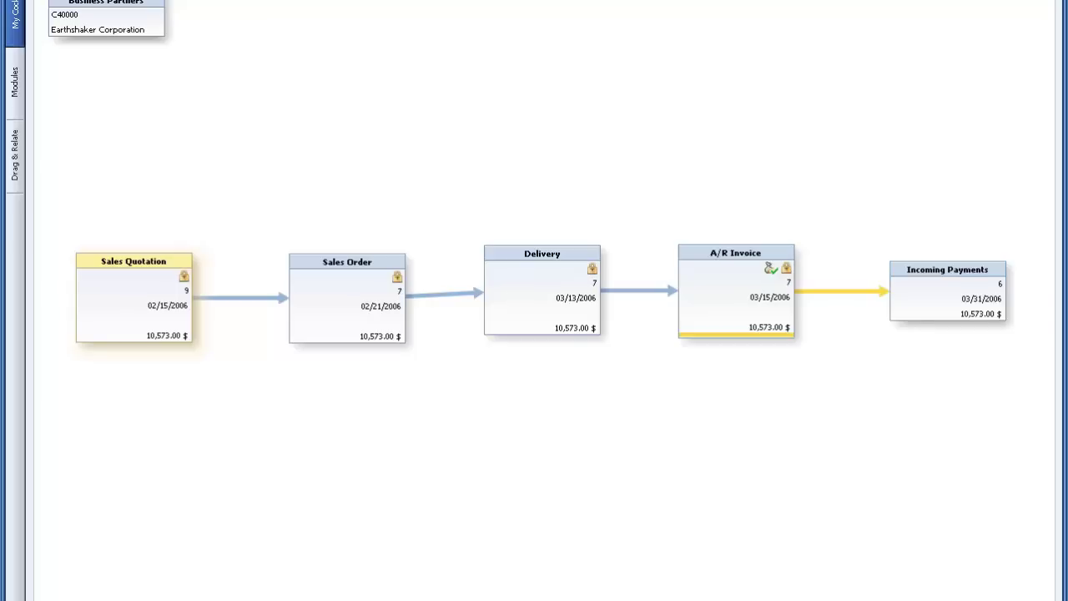
Switch the relationship map to Posting Details, then to the view showing linked item master data
click(362, 599)
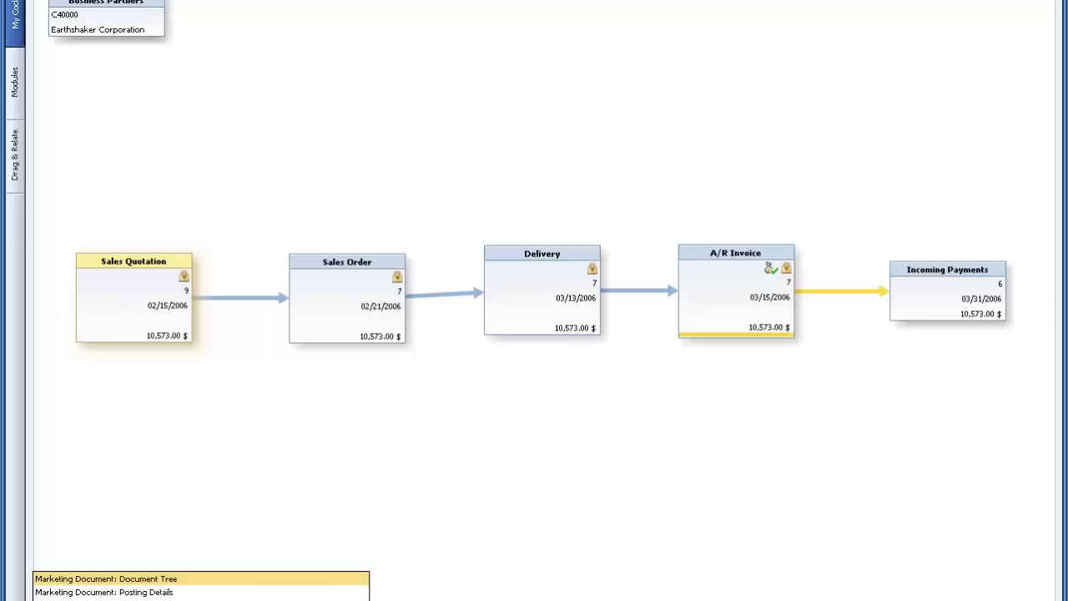
click(279, 593)
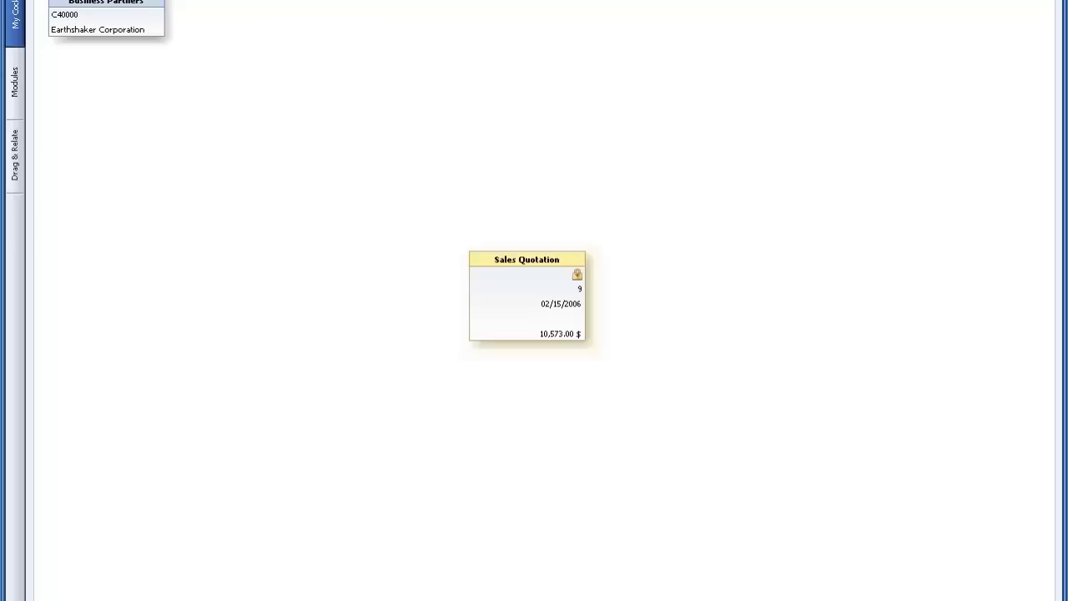
click(362, 600)
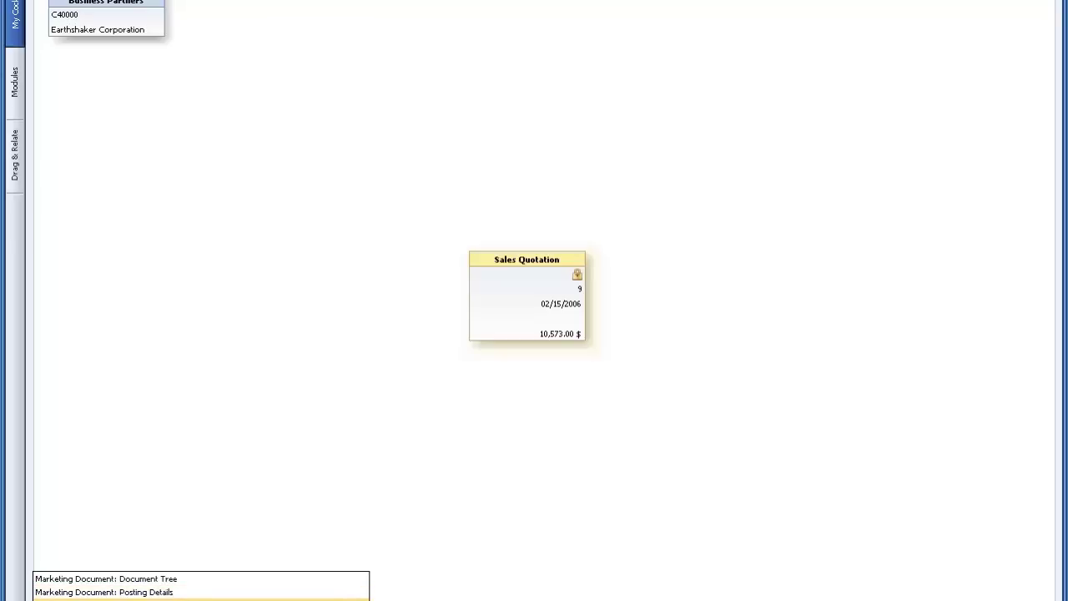
click(200, 599)
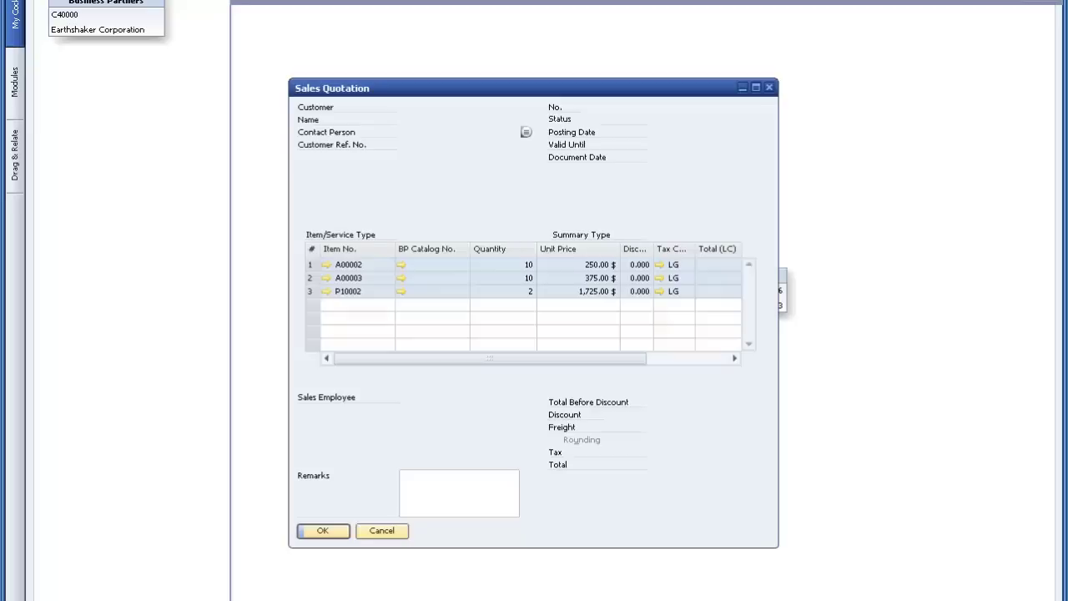
Close the Sales Quotation 9 form, returning to its related items A00002, A00003 and P10002
click(769, 88)
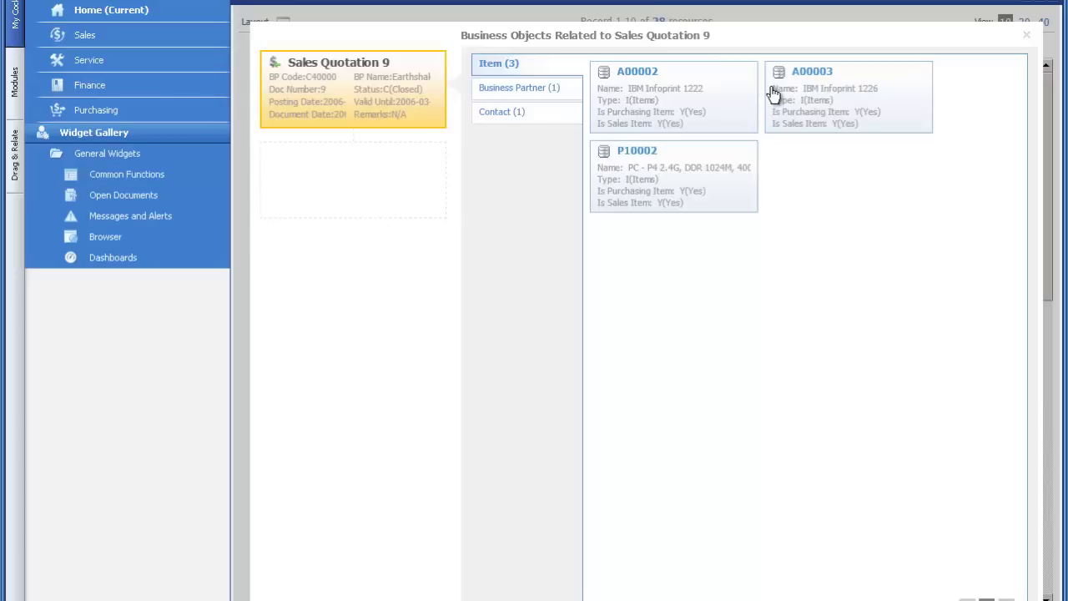
Close the Business Objects Related window to return to the 28 closed Sales Quotation results
click(1027, 35)
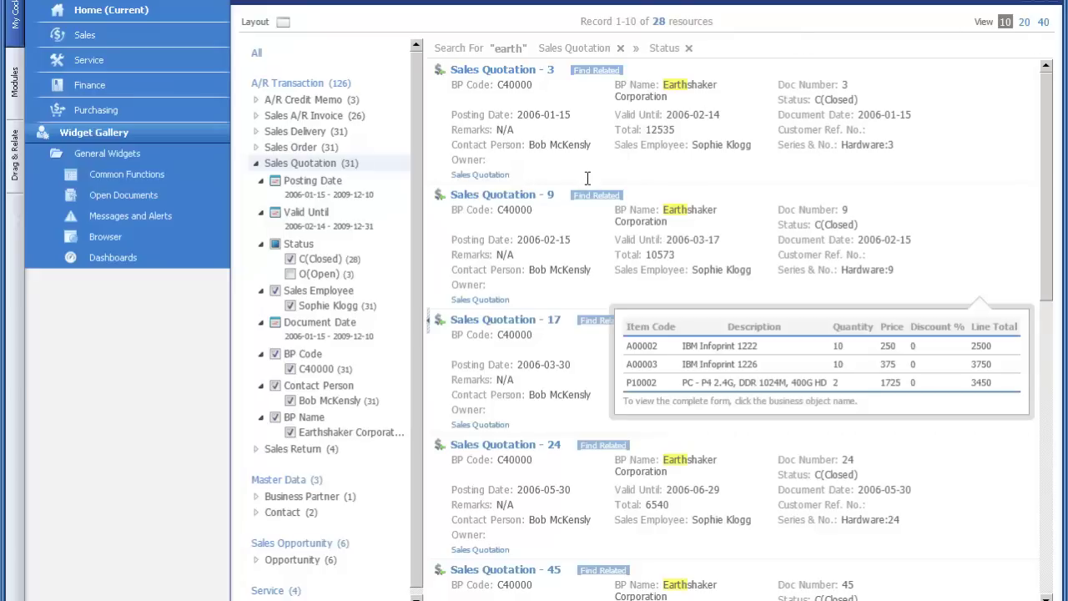
mouse_move(588, 177)
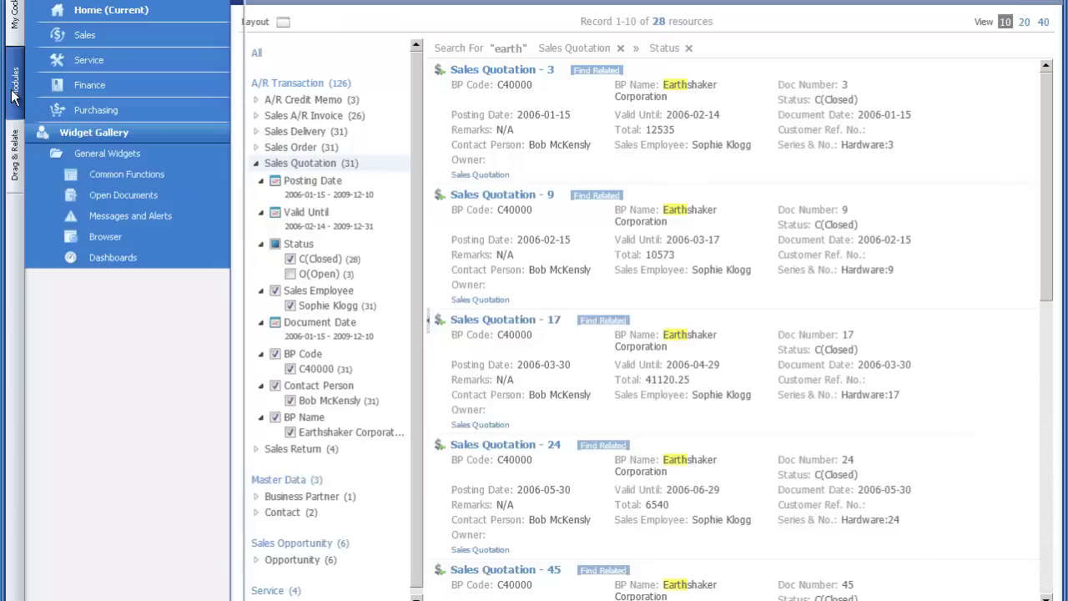
Show the Modules panel and expand Interactive Analysis to list Cost Center, Sales Revenue, Sales Opportunity and Budget Analysis
click(97, 228)
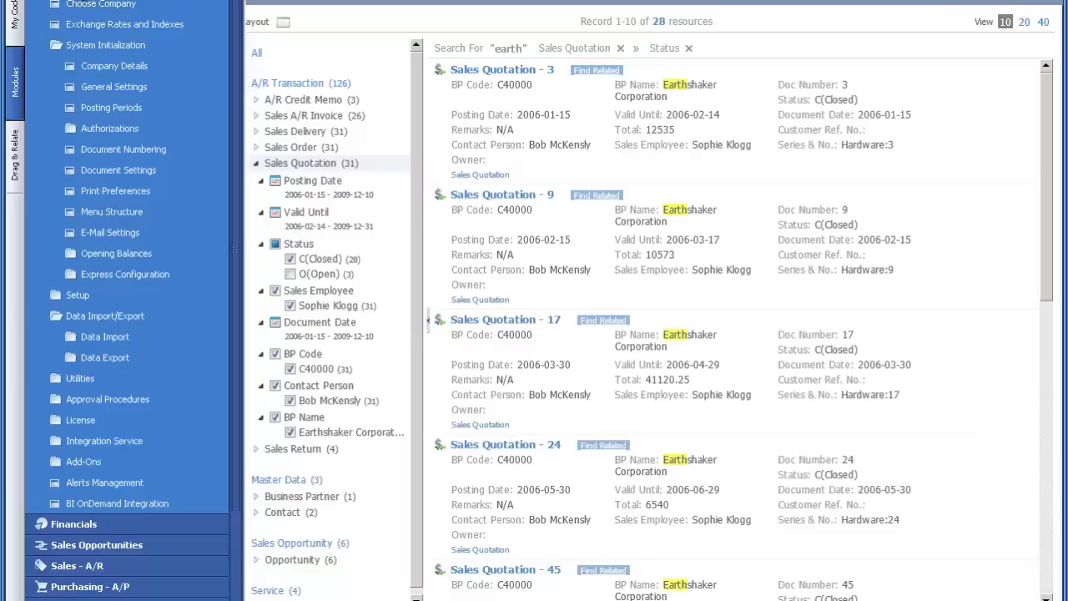
scroll(133, 300, down, 6)
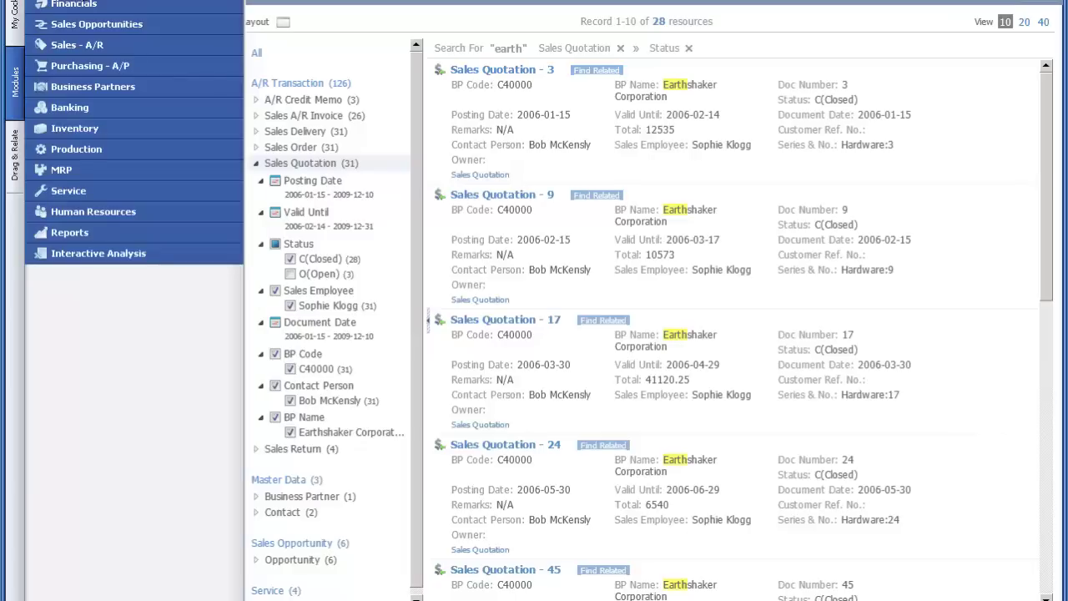
click(82, 252)
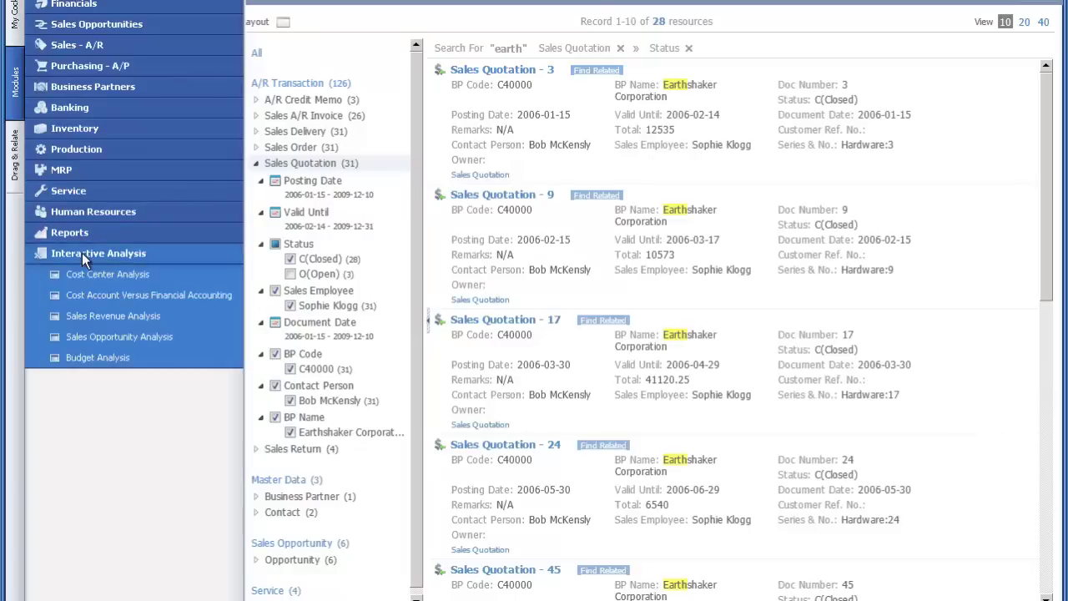